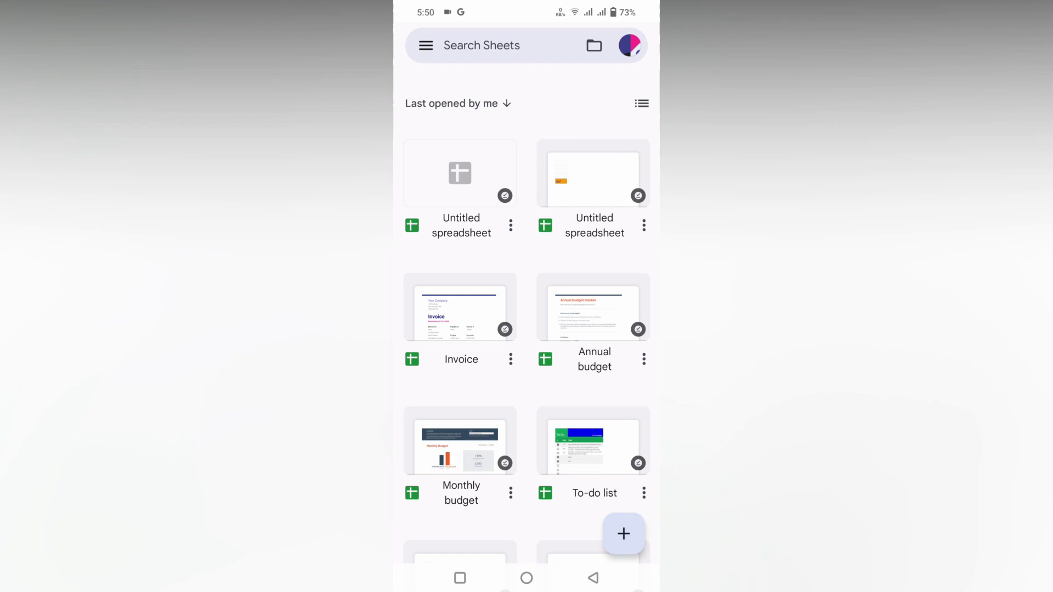
- Create a new blank spreadsheet and select cell A3
{"action": "left_click", "coordinate": [624, 534]}
{"action": "left_click", "coordinate": [624, 486]}
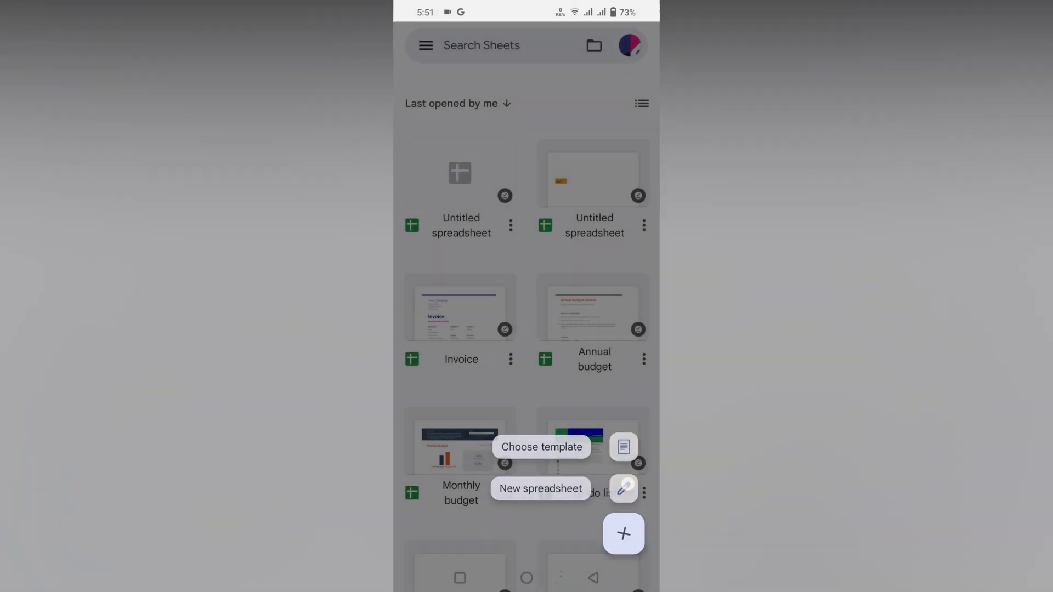
{"action": "left_click", "coordinate": [464, 125]}
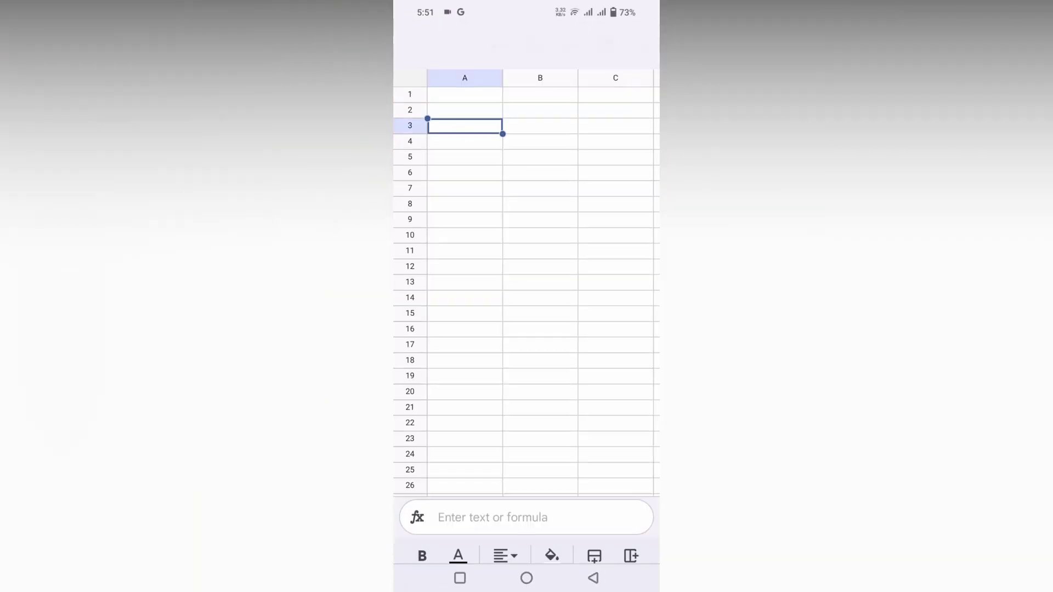
- Enter 'the', 'gug', 'ububjij' in A3–A5 and 'guv0g' in A7, leaving A6 blank
{"action": "double_click", "coordinate": [464, 125]}
{"action": "type", "text": "th"}
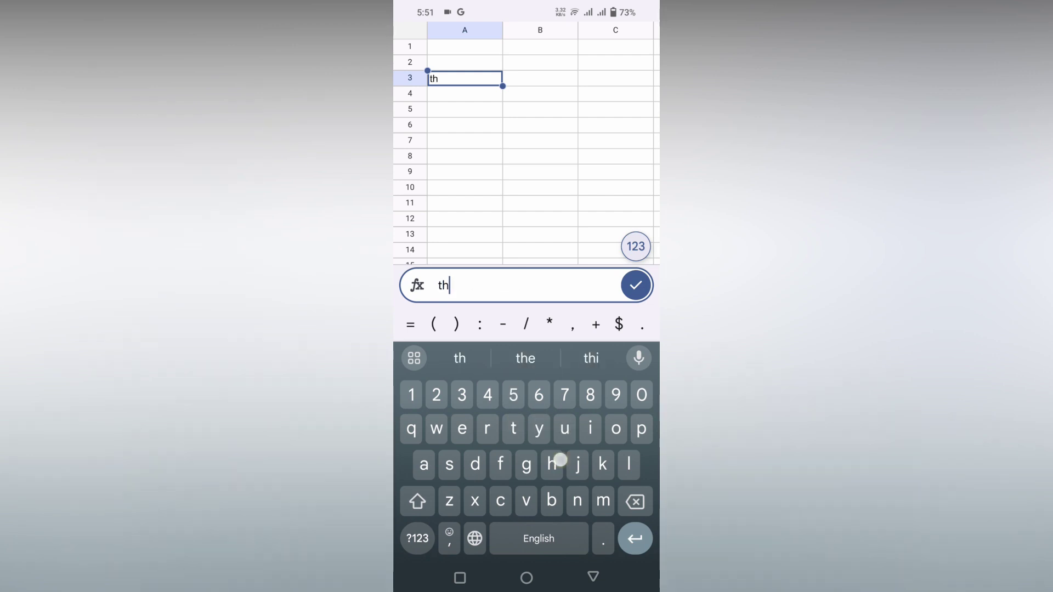
{"action": "type", "text": "e"}
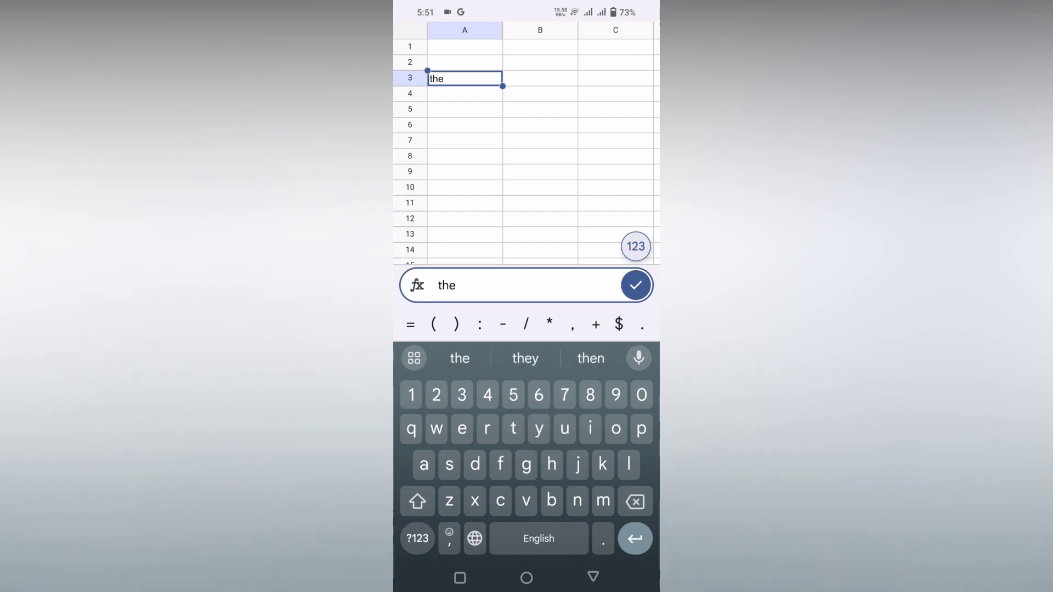
{"action": "key", "text": "Return"}
{"action": "type", "text": "gug"}
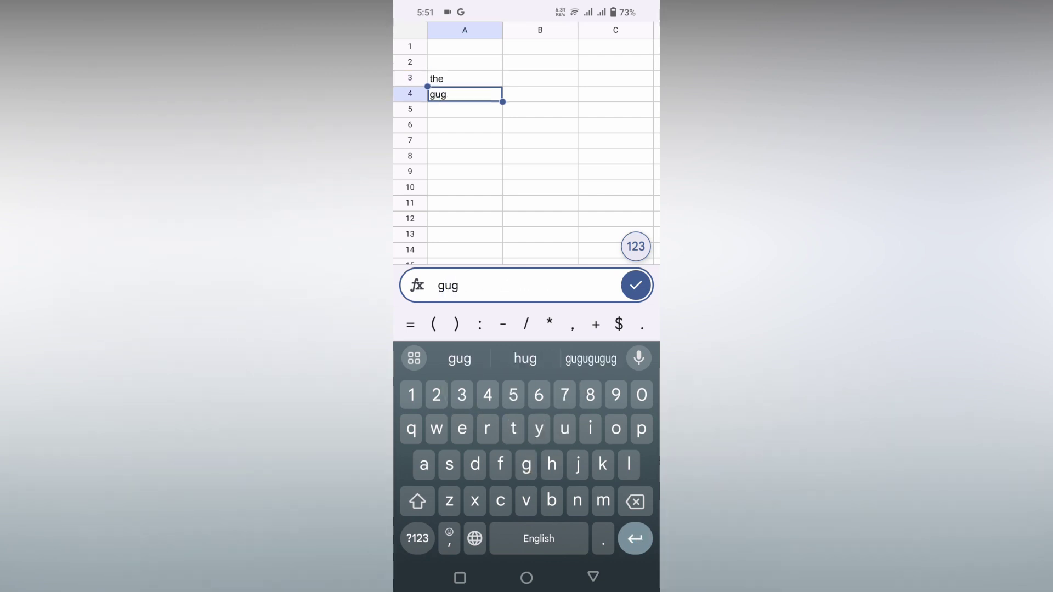
{"action": "key", "text": "Return"}
{"action": "type", "text": "ububj"}
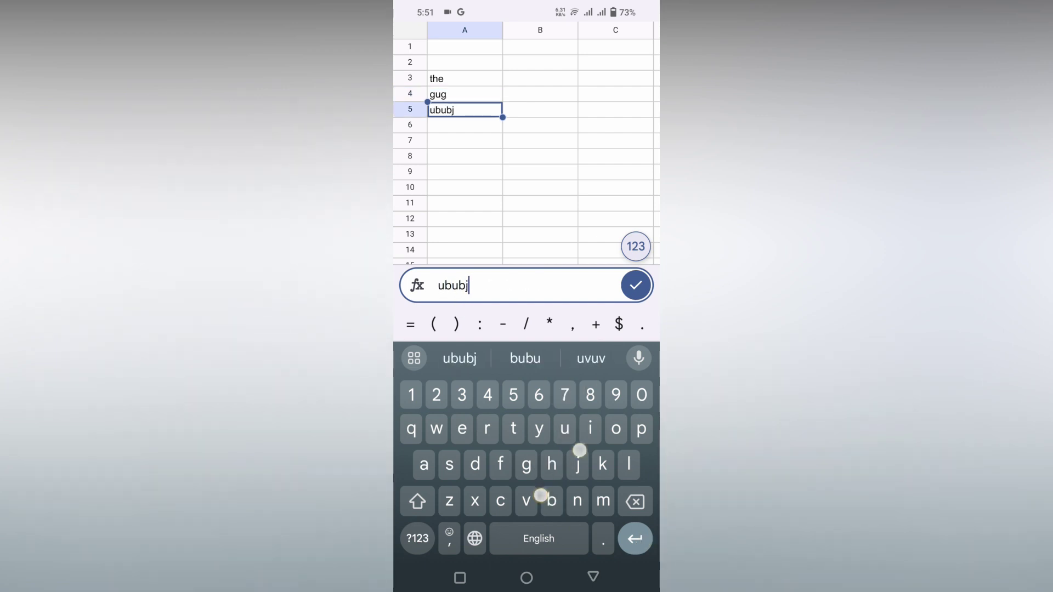
{"action": "type", "text": "ij"}
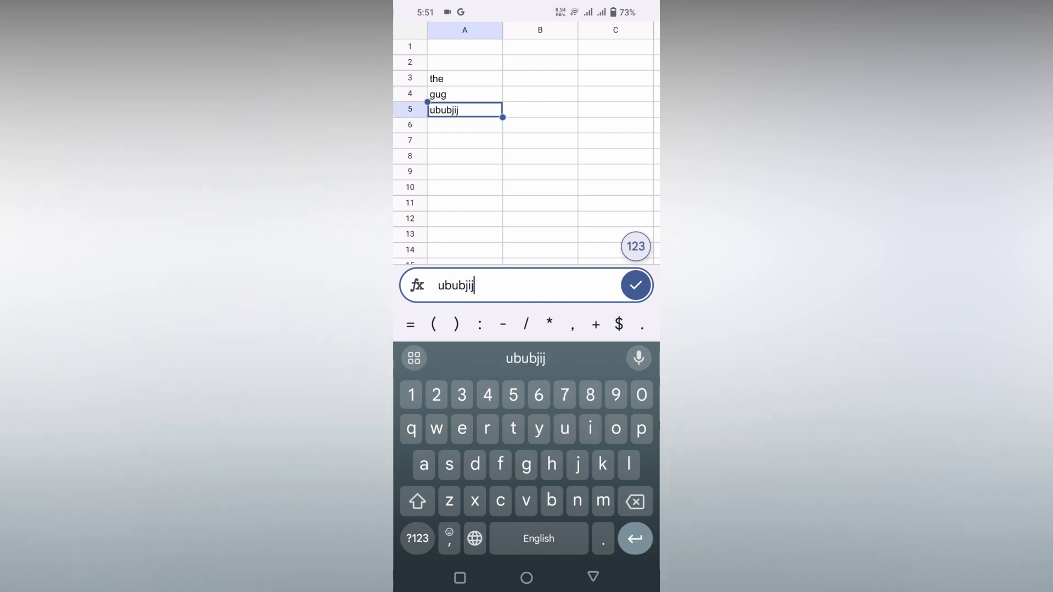
{"action": "key", "text": "Return"}
{"action": "left_click", "coordinate": [464, 141]}
{"action": "type", "text": "guv0g"}
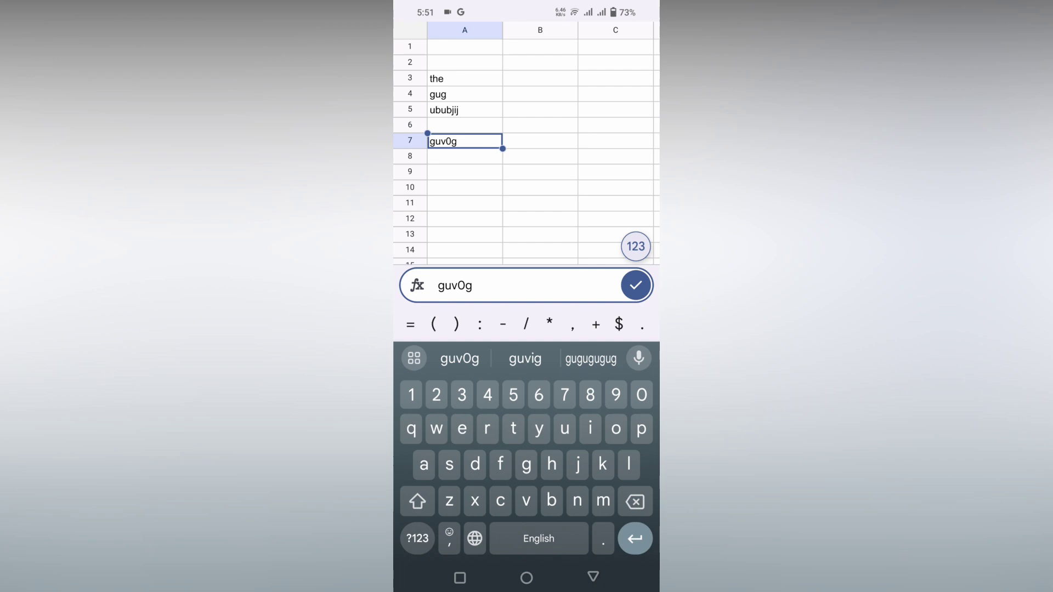
{"action": "left_click", "coordinate": [592, 577]}
{"action": "left_click", "coordinate": [552, 332]}
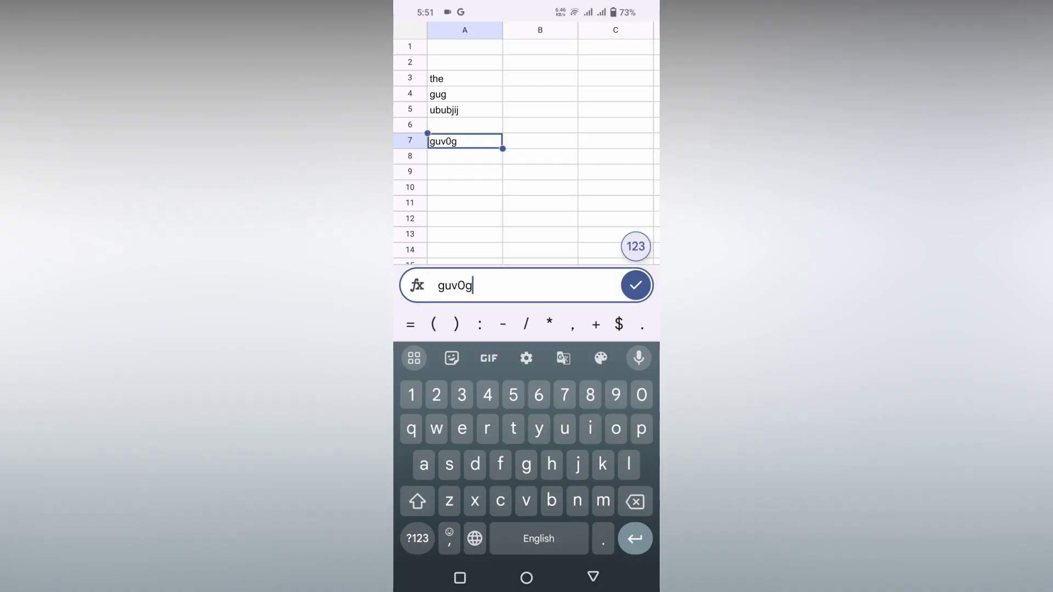
{"action": "left_click", "coordinate": [638, 288]}
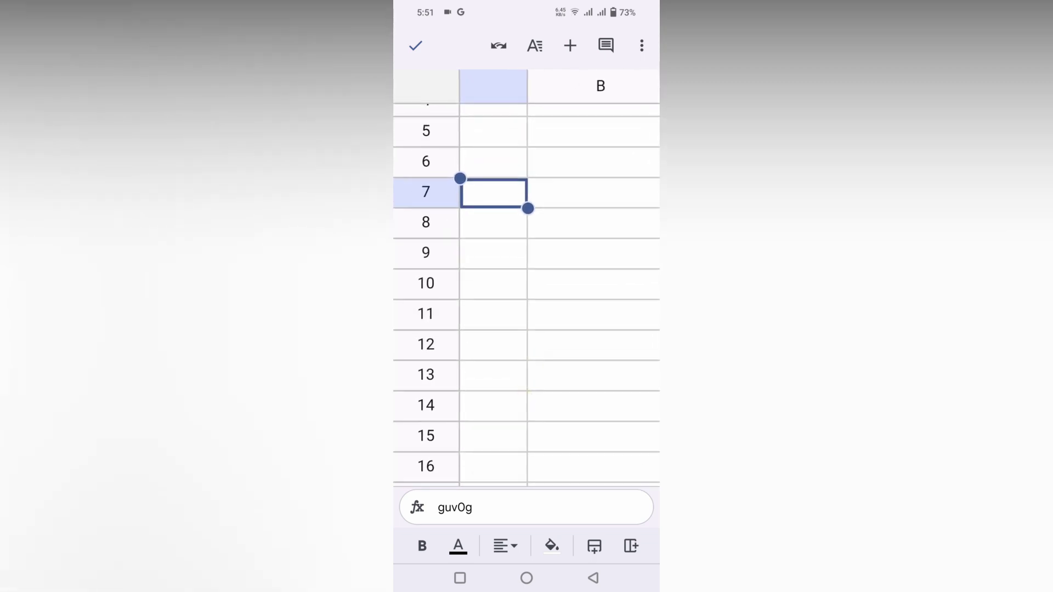
{"action": "left_click", "coordinate": [510, 235]}
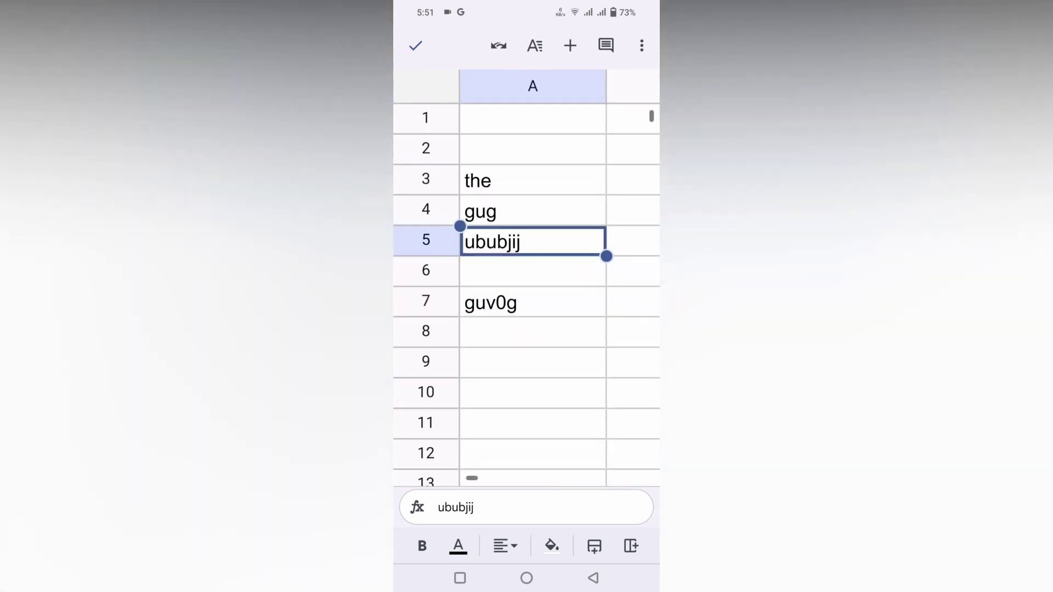
{"action": "left_click", "coordinate": [505, 547]}
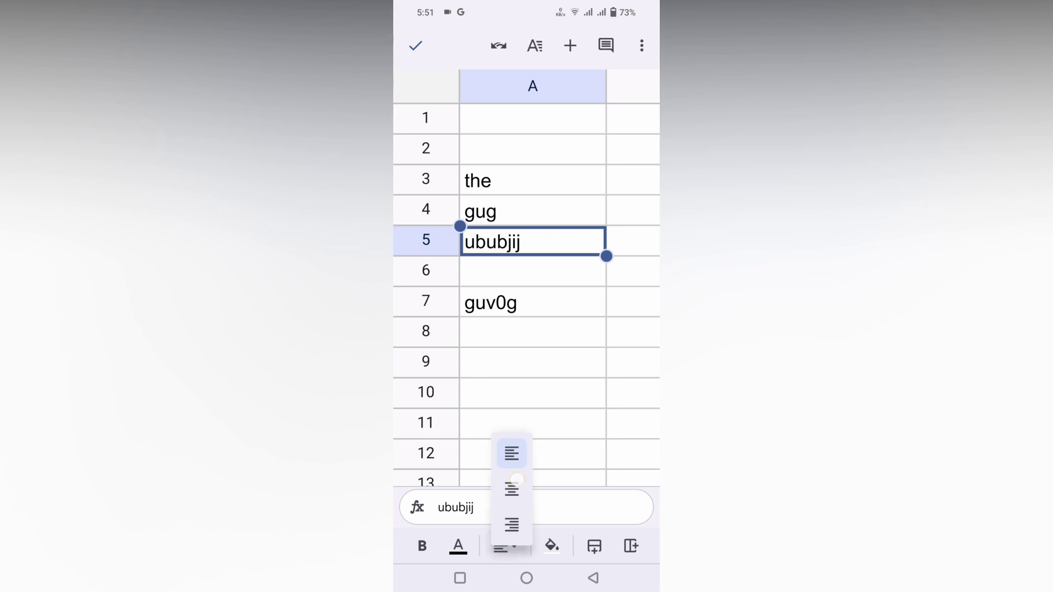
{"action": "left_click", "coordinate": [511, 490]}
{"action": "left_click", "coordinate": [506, 547]}
{"action": "left_click", "coordinate": [512, 524]}
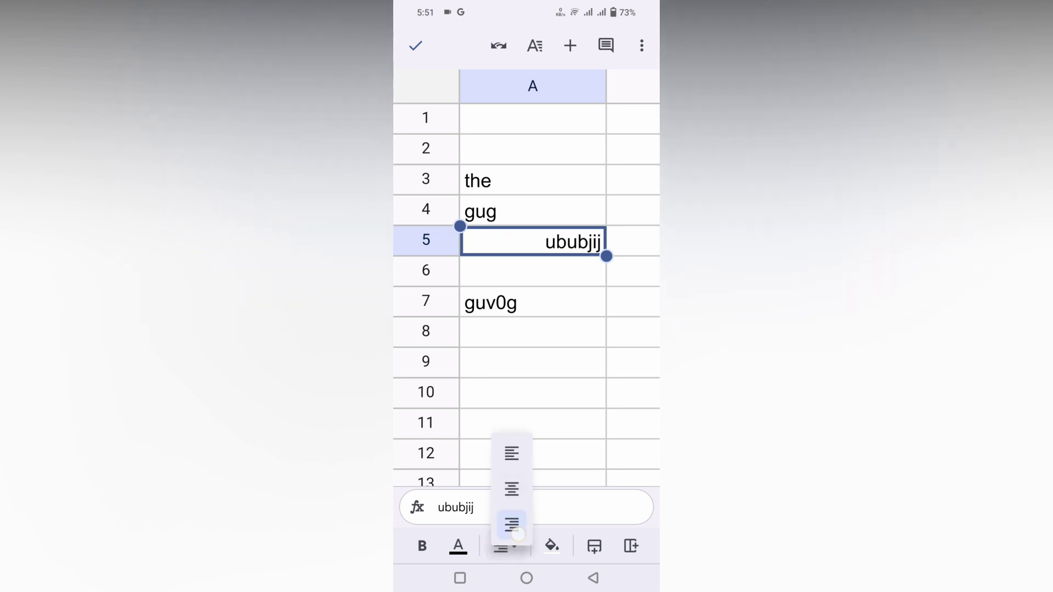
{"action": "left_click", "coordinate": [505, 546]}
{"action": "left_click", "coordinate": [512, 490]}
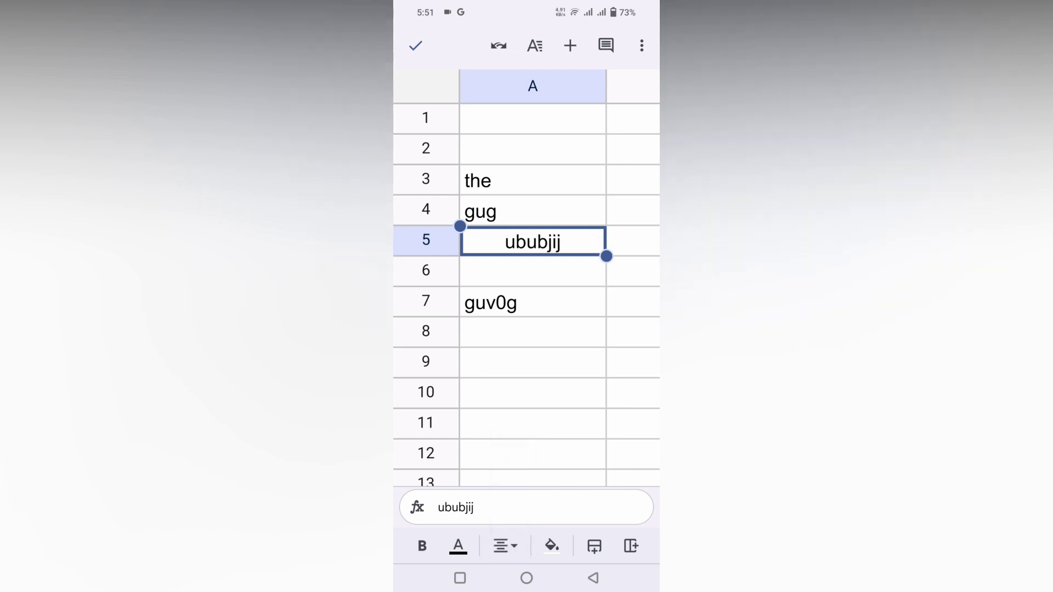
{"action": "left_click", "coordinate": [505, 546]}
{"action": "left_click", "coordinate": [511, 455]}
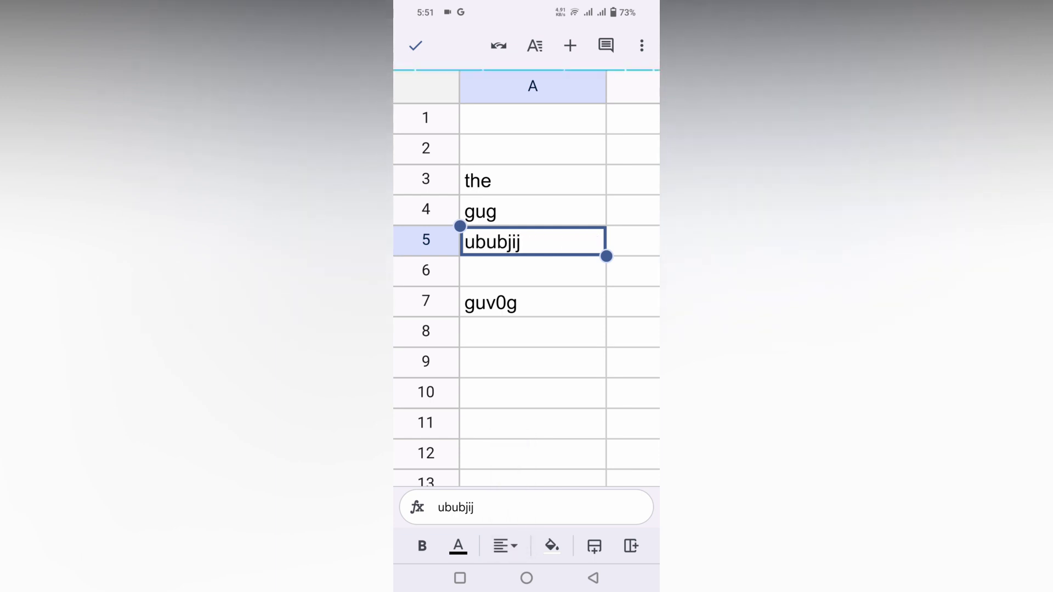
{"action": "left_click", "coordinate": [532, 362]}
- Enter 'centre' in cell A9 using the autocomplete suggestion
{"action": "left_click", "coordinate": [544, 366]}
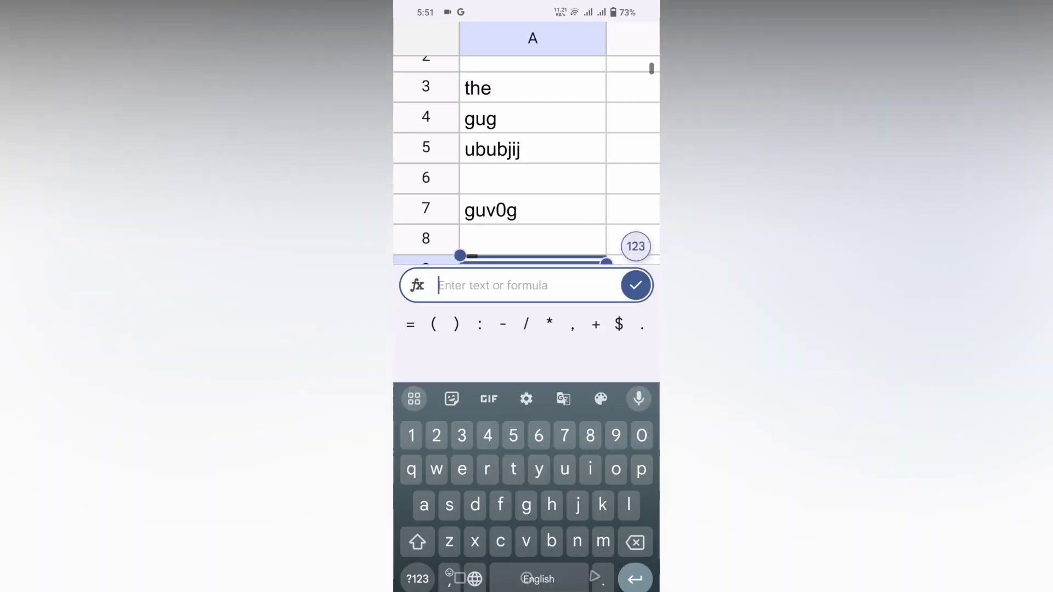
{"action": "type", "text": "cen"}
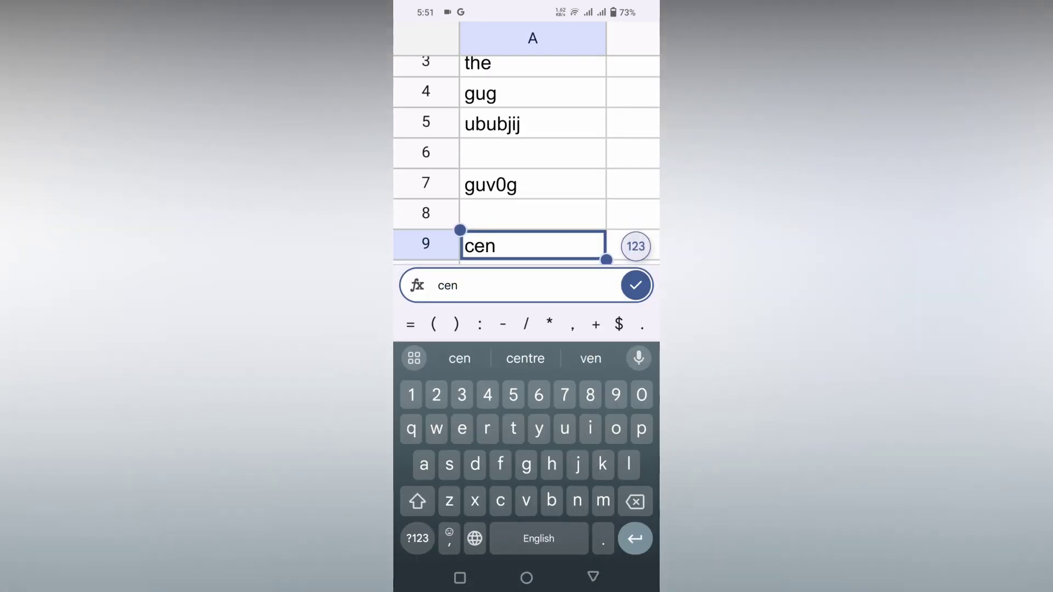
{"action": "key", "text": "Escape"}
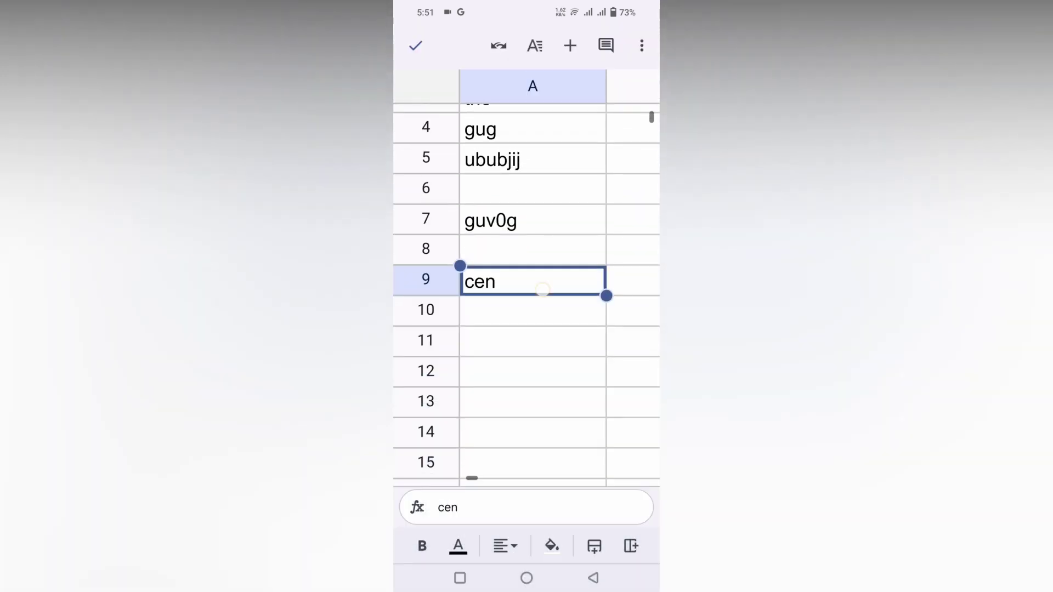
{"action": "left_click", "coordinate": [544, 291]}
{"action": "left_click", "coordinate": [568, 282]}
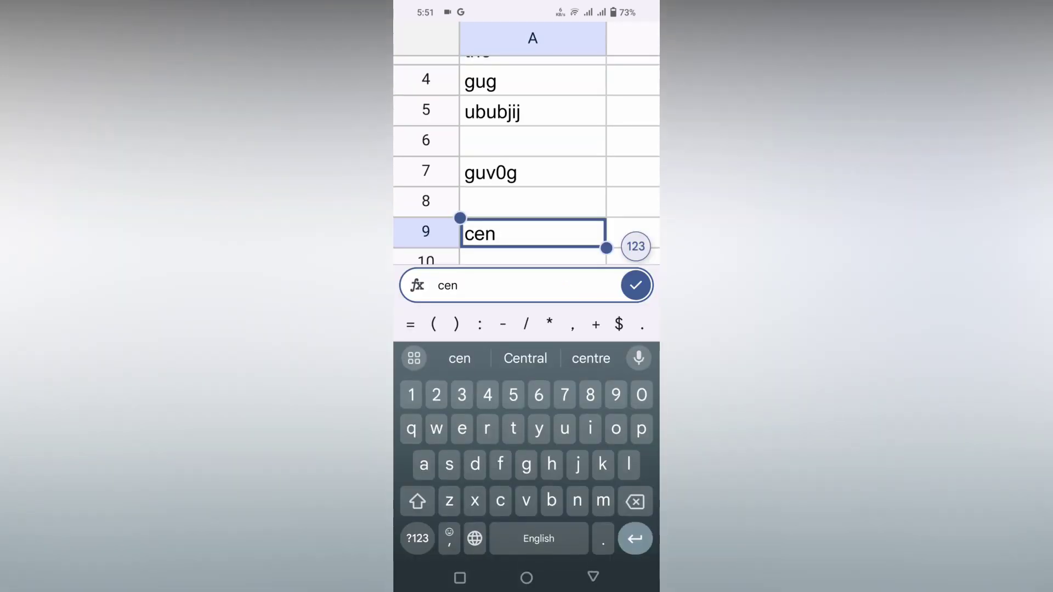
{"action": "left_click", "coordinate": [591, 357]}
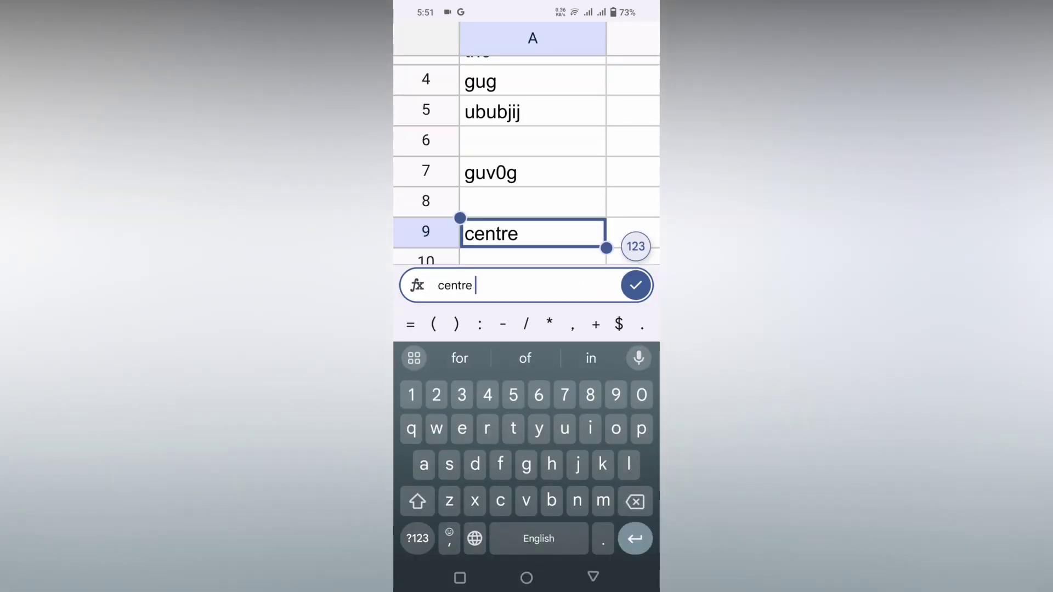
{"action": "left_click", "coordinate": [635, 285]}
- Centre A9 via the toolbar, then try left and right in Format before re-centring
{"action": "left_click", "coordinate": [508, 546]}
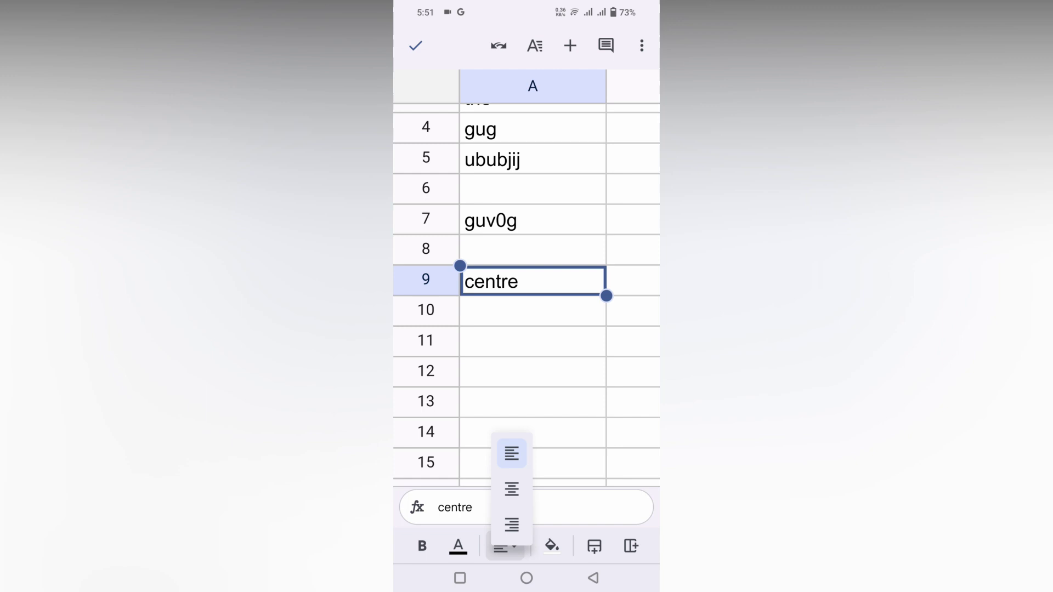
{"action": "left_click", "coordinate": [511, 490]}
{"action": "left_click", "coordinate": [535, 45]}
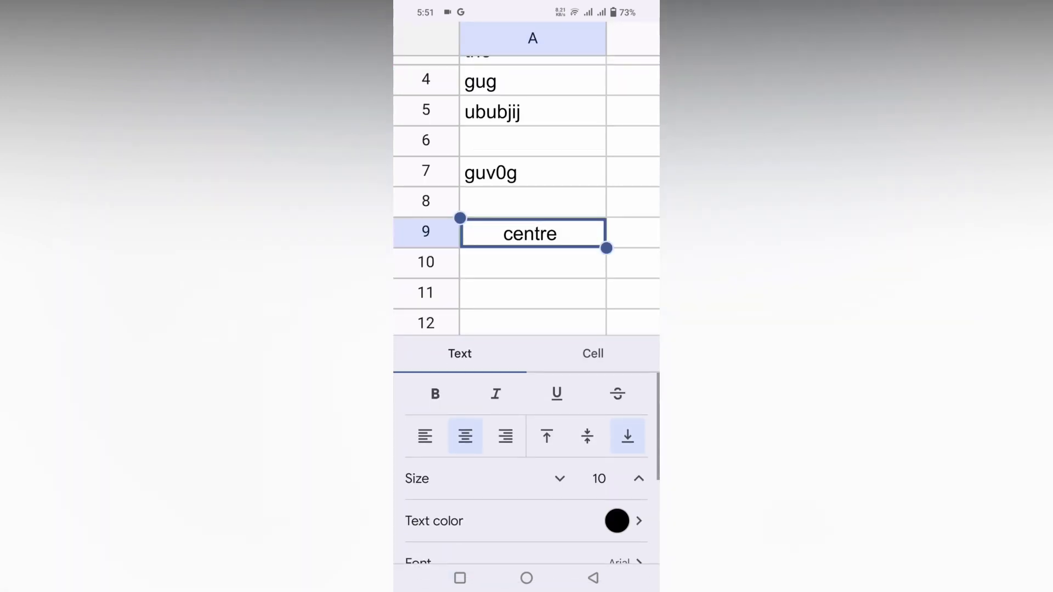
{"action": "left_click", "coordinate": [425, 436]}
{"action": "left_click", "coordinate": [506, 436]}
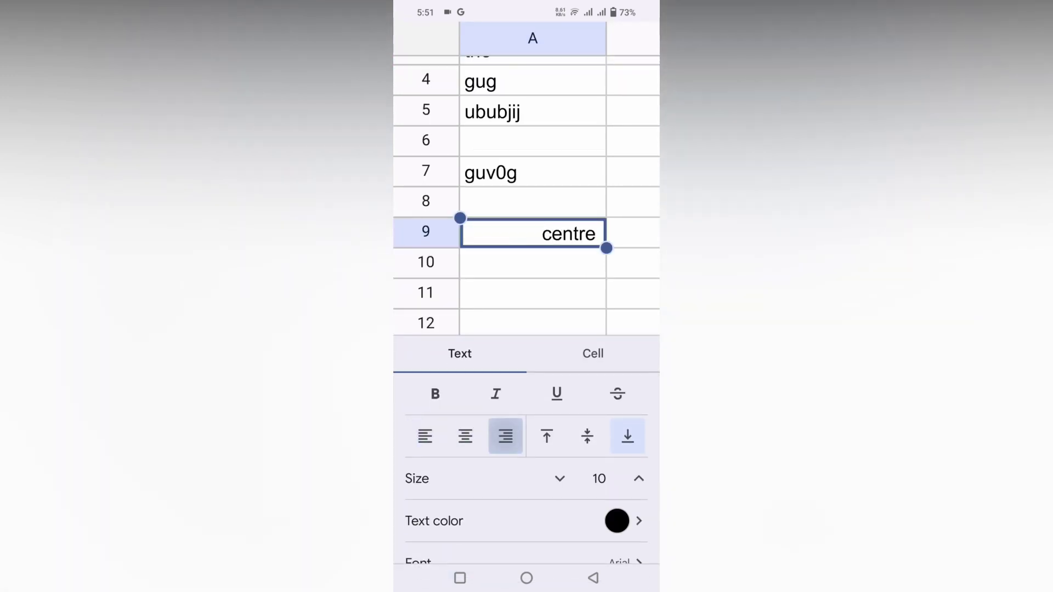
{"action": "left_click", "coordinate": [465, 436]}
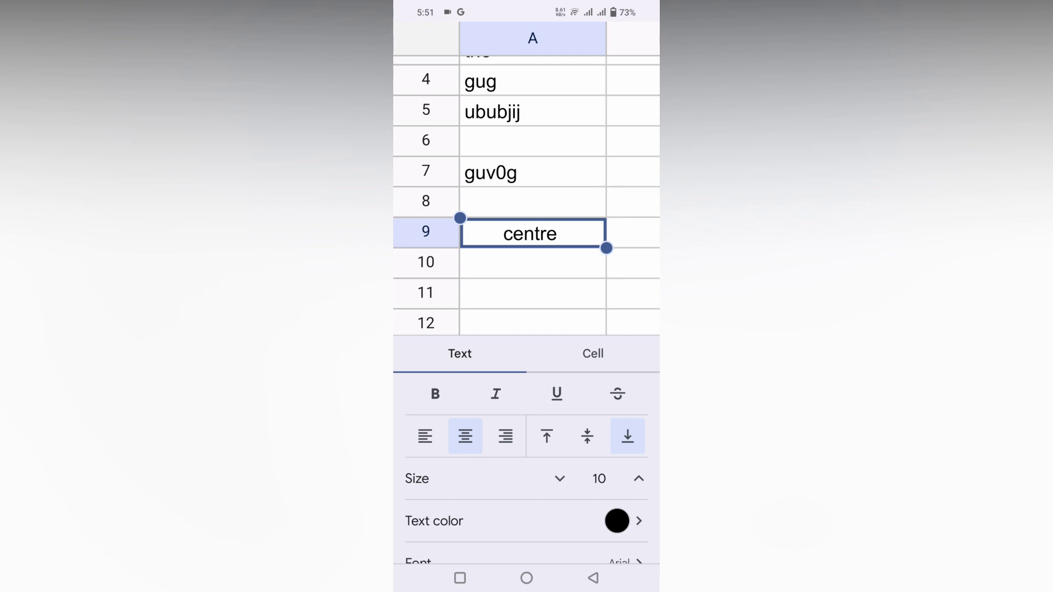